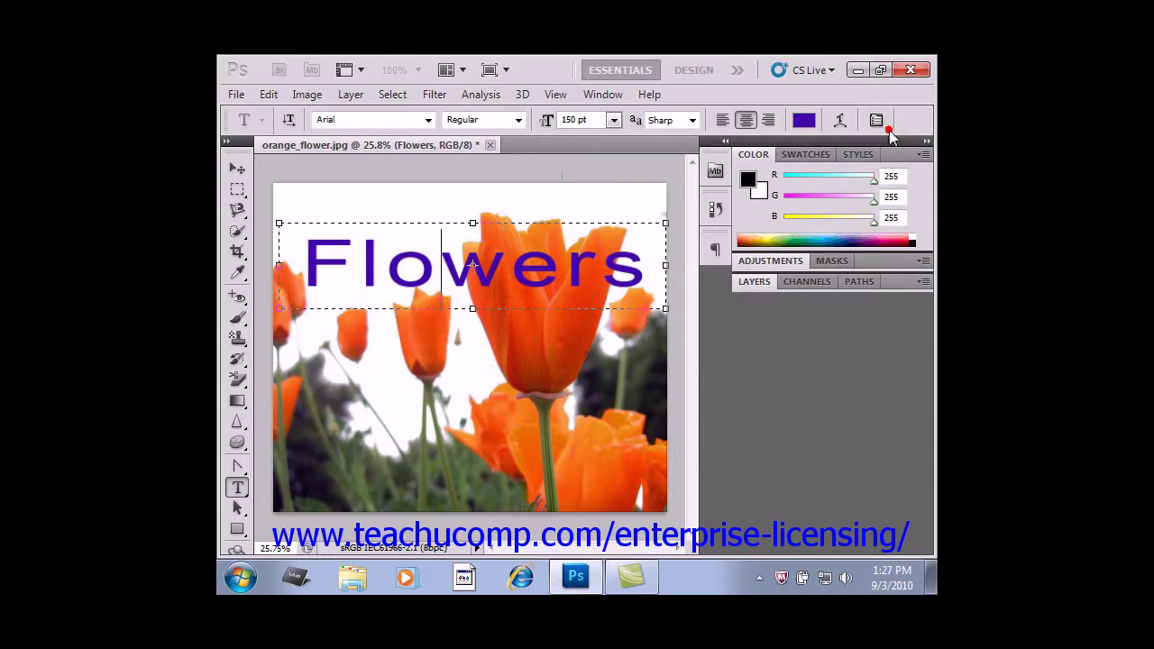
Step: Show the Character panel from the Window menu for the Flowers text
left_click(602, 94)
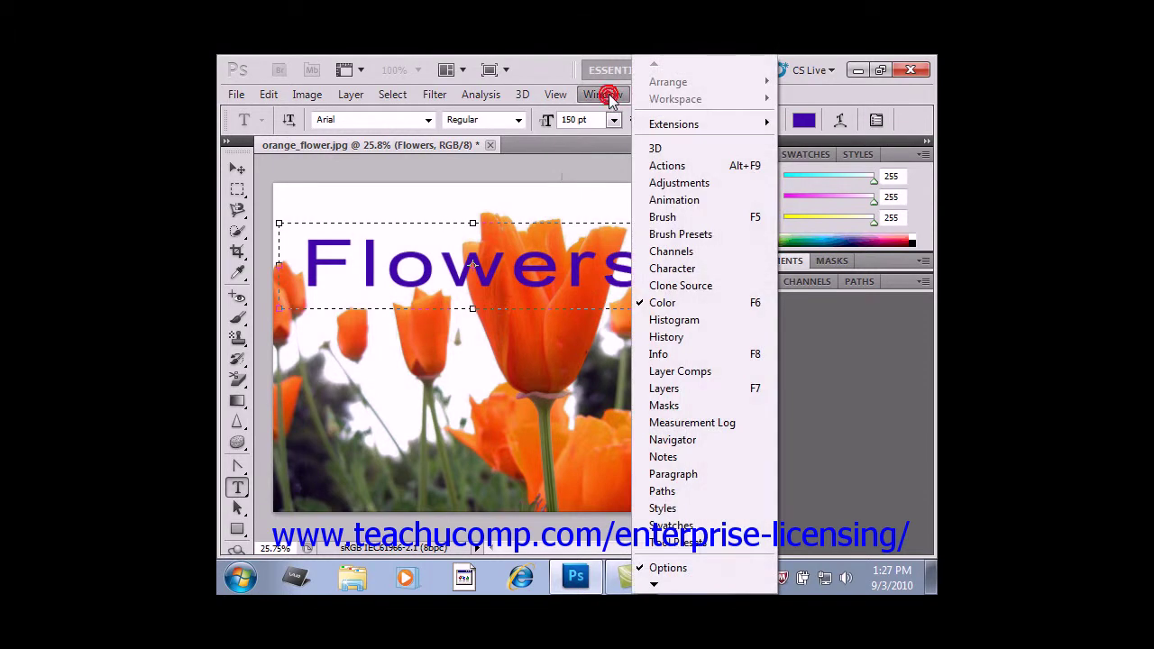
left_click(678, 268)
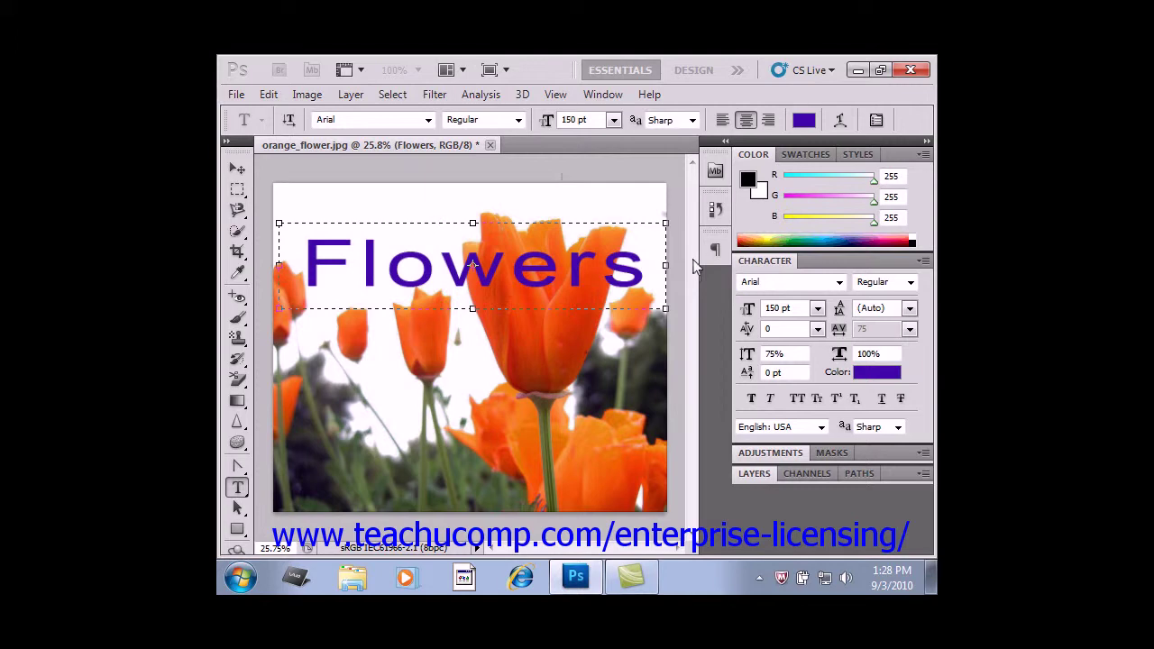
left_click(838, 283)
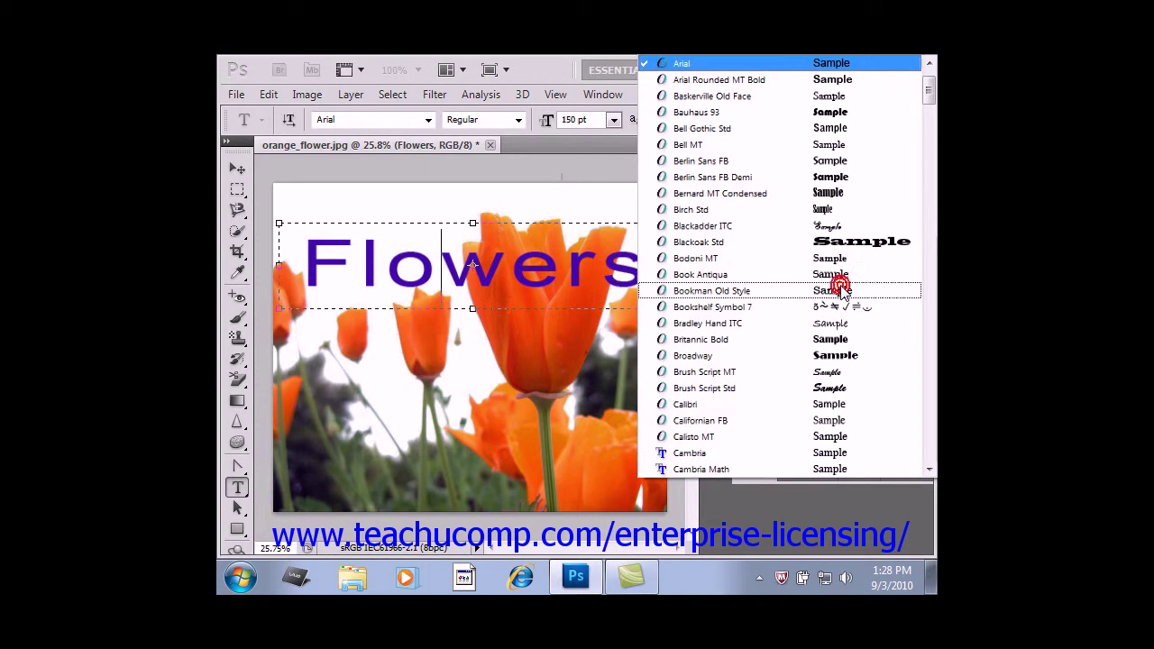
left_click(798, 65)
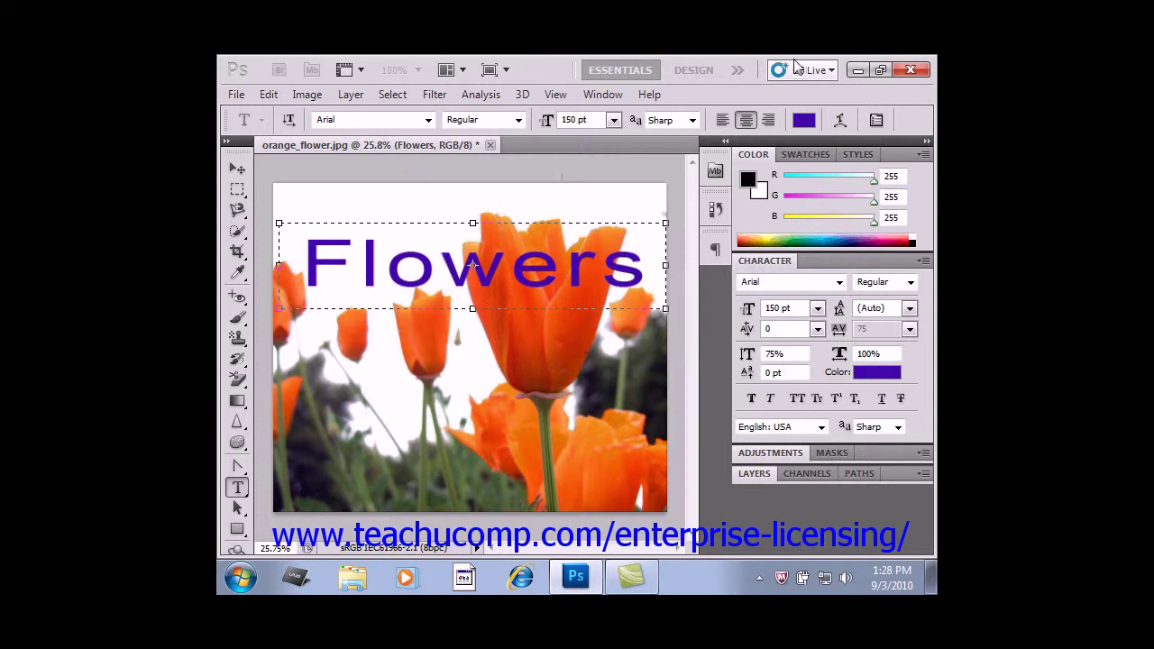
left_click(912, 283)
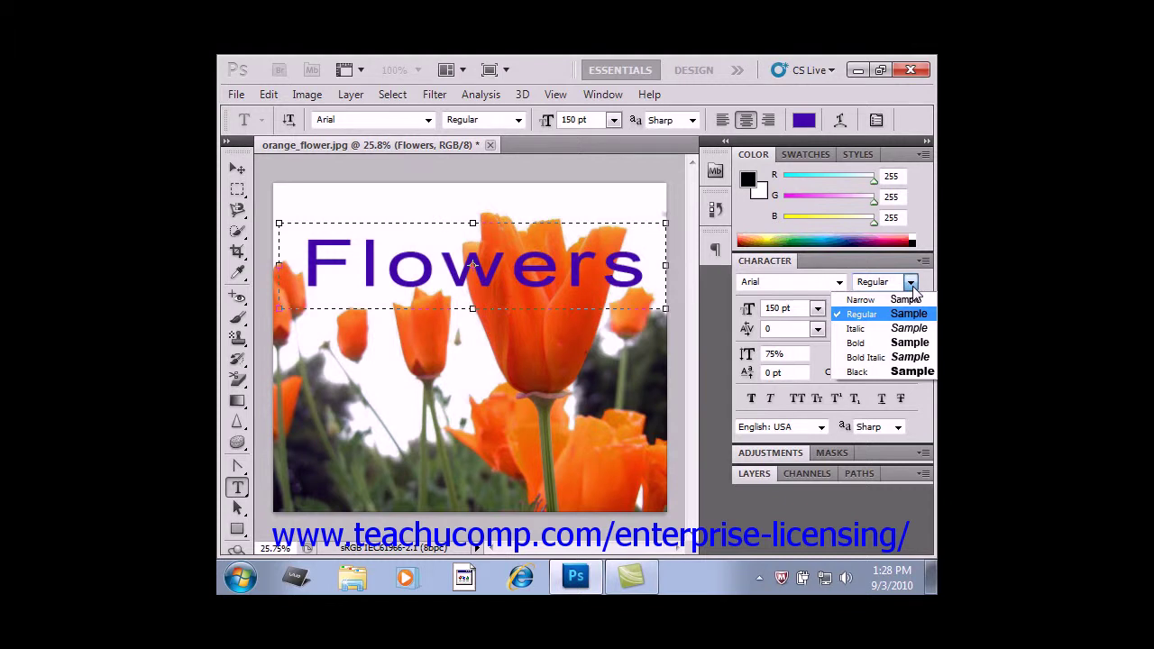
left_click(912, 285)
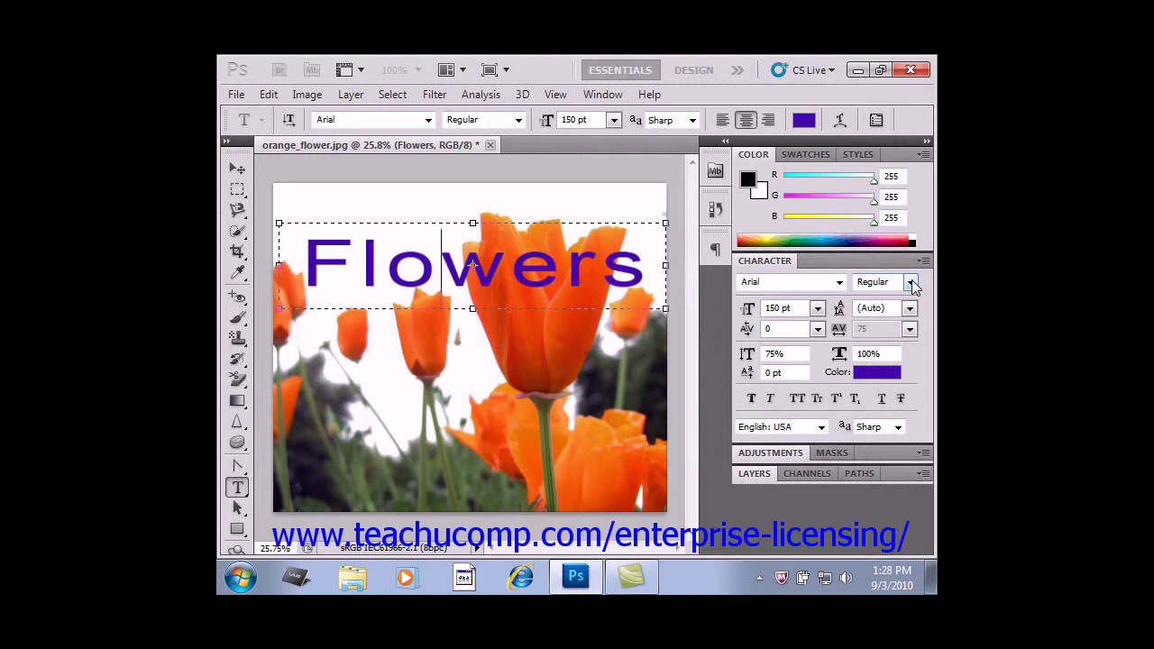
left_click(817, 311)
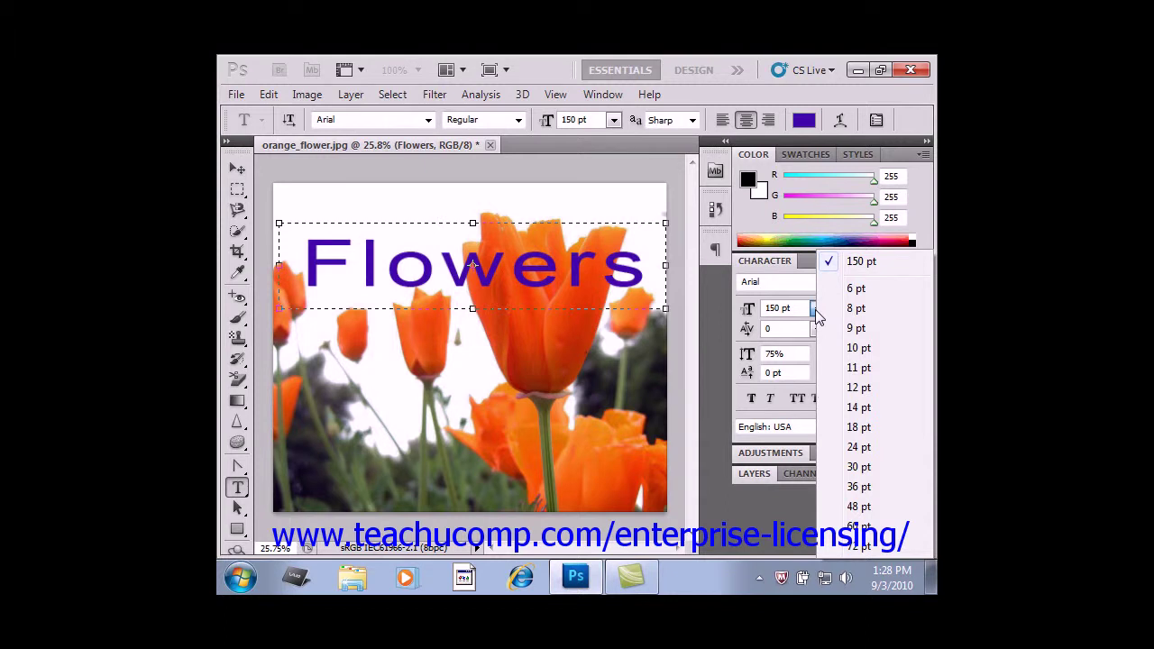
left_click(817, 311)
left_click(786, 307)
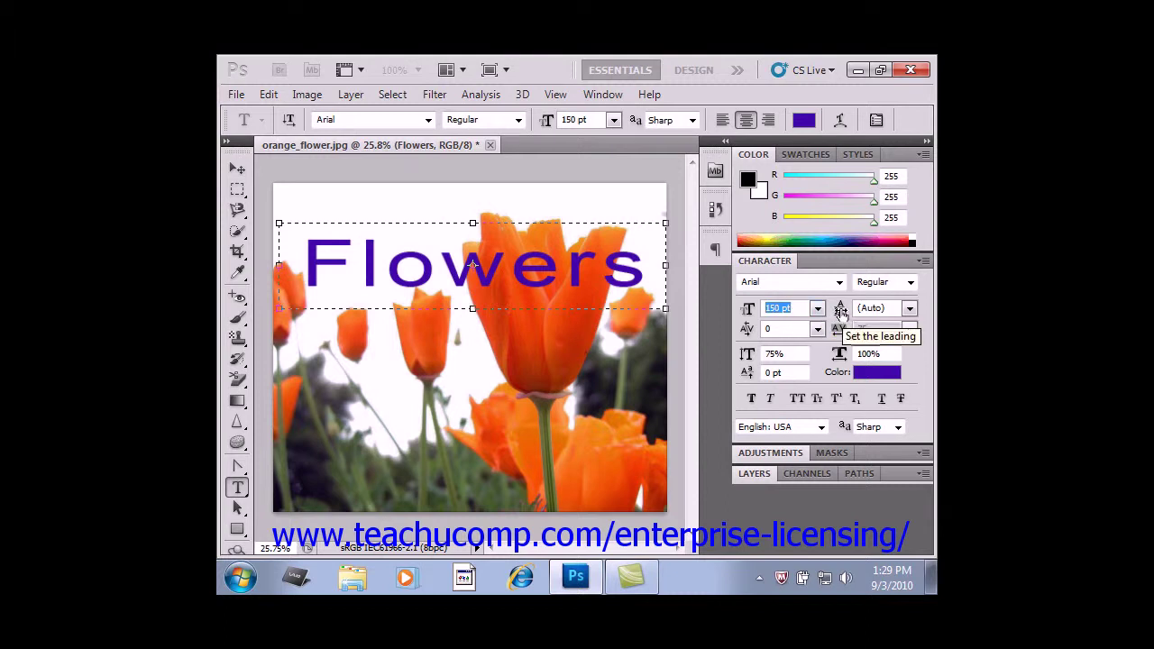
left_click(910, 308)
left_click(911, 311)
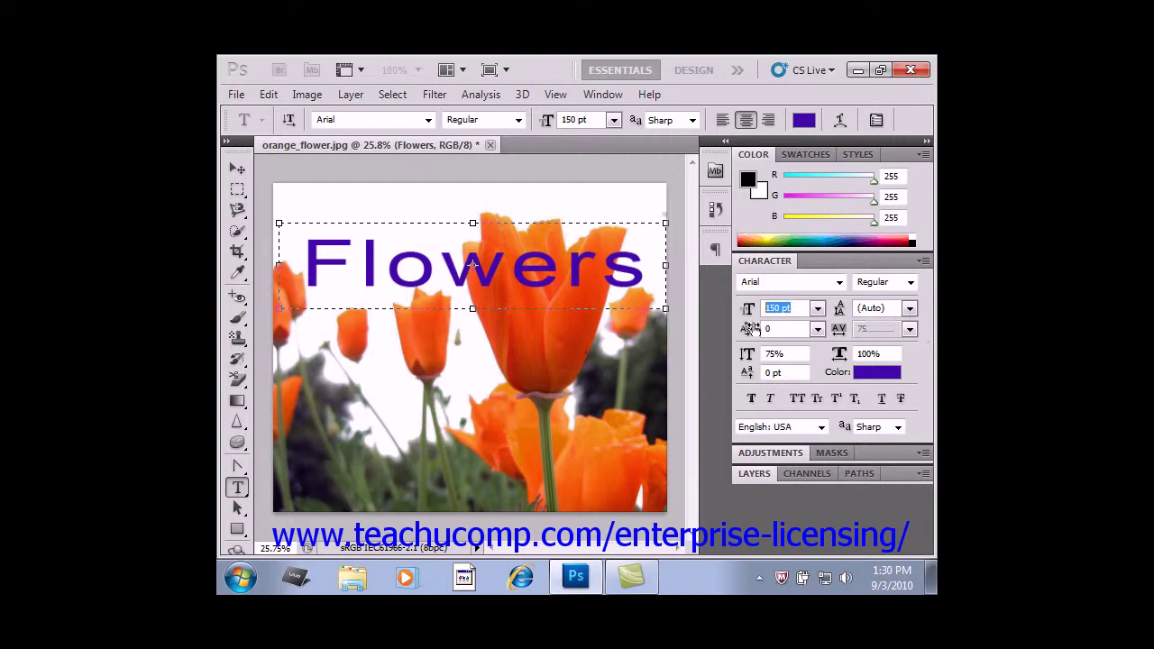
left_click(361, 257)
left_click(361, 257)
left_click(818, 330)
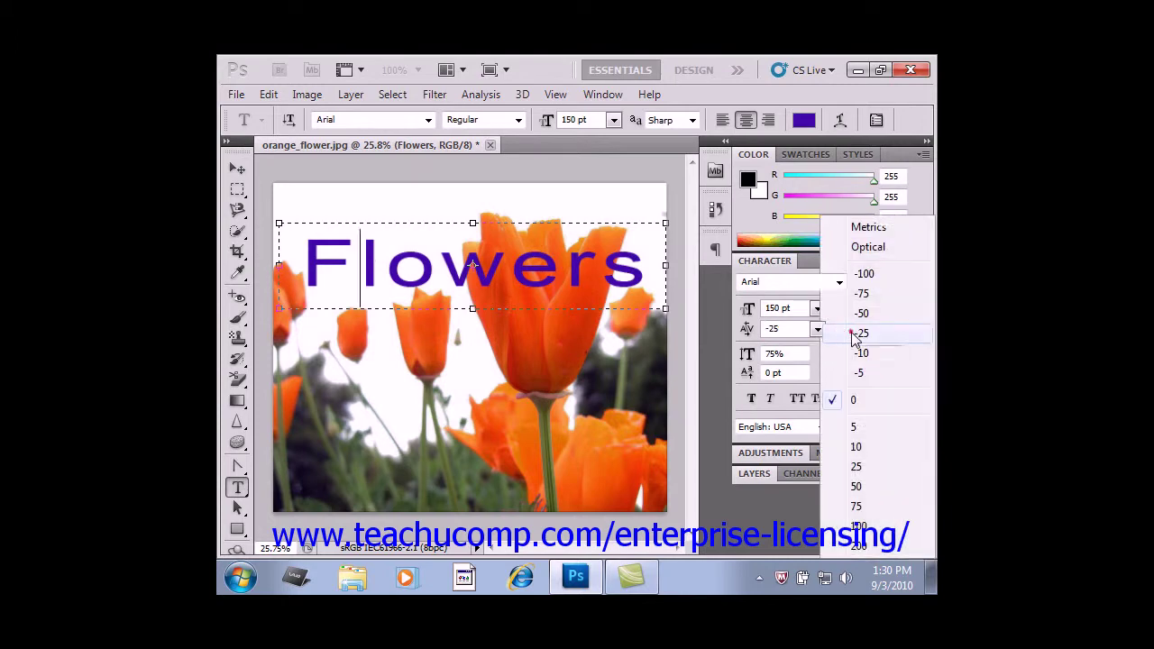
left_click(859, 334)
left_click(817, 329)
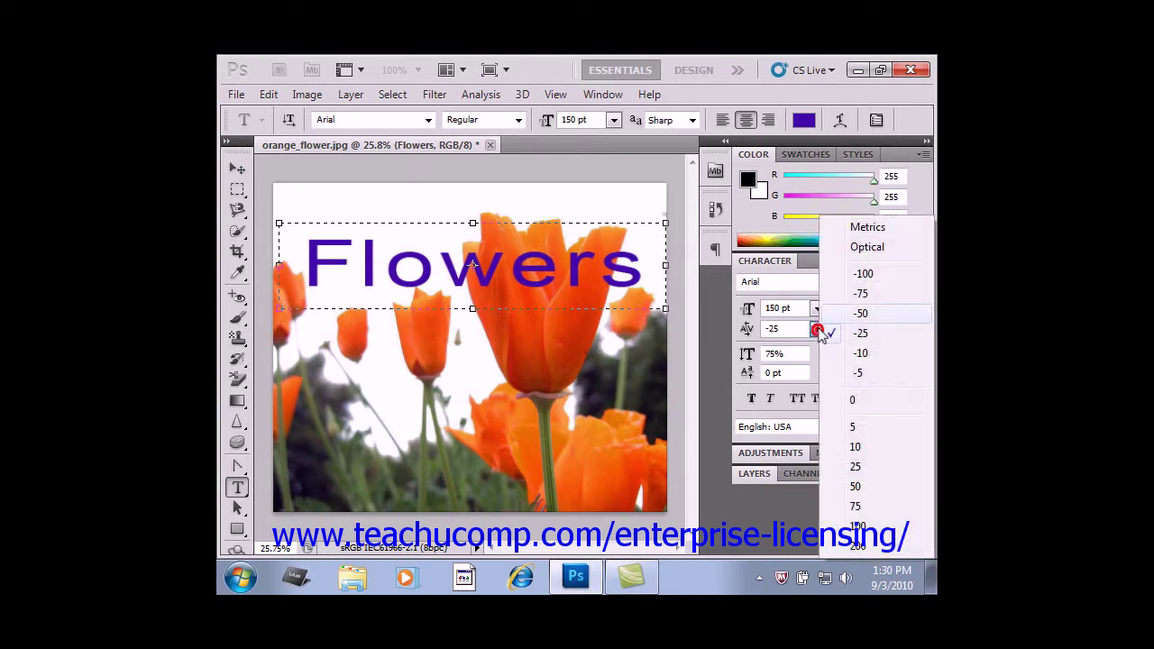
left_click(855, 399)
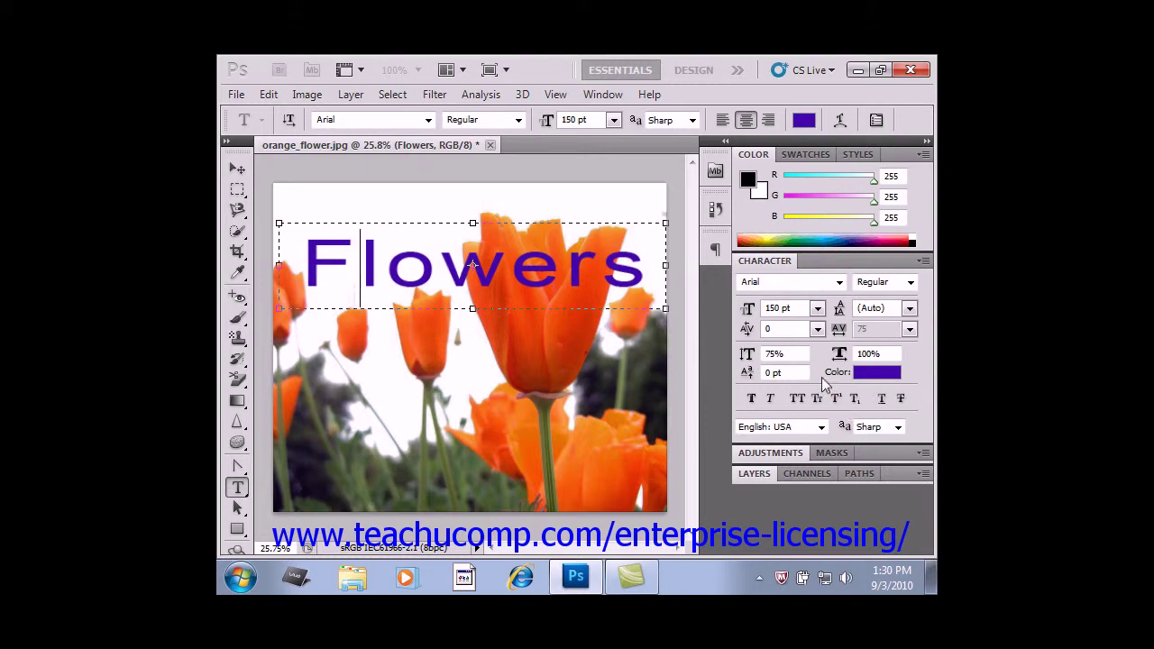
Step: Select the whole word Flowers and check its tracking presets, leaving tracking at 75
double_click(491, 260)
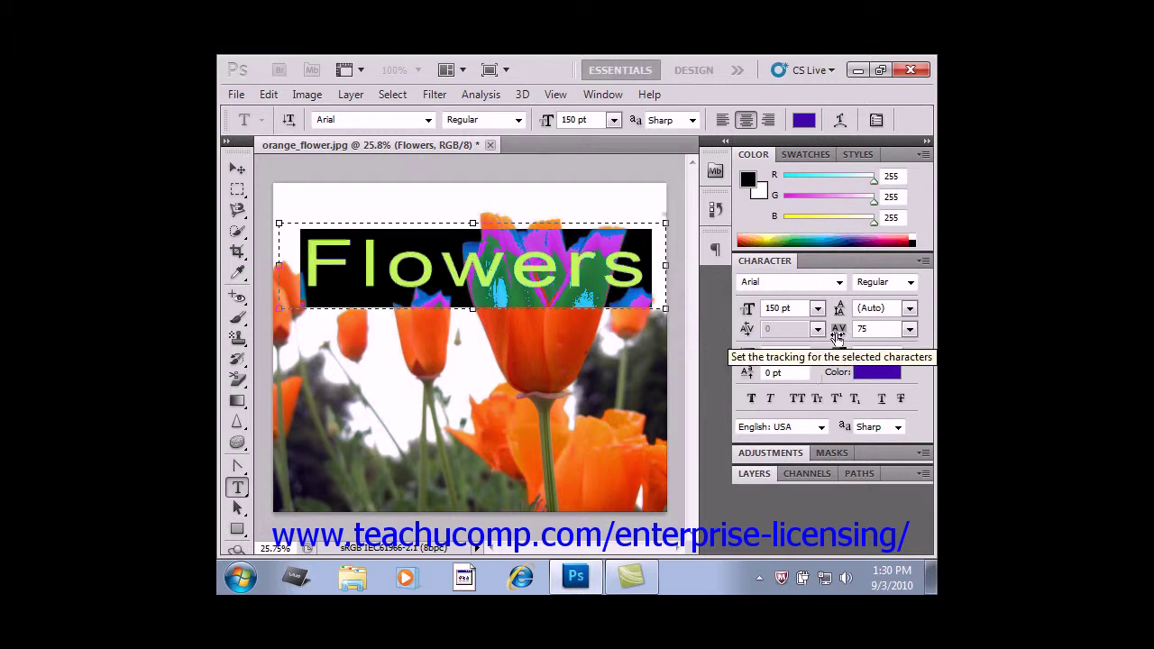
left_click(911, 331)
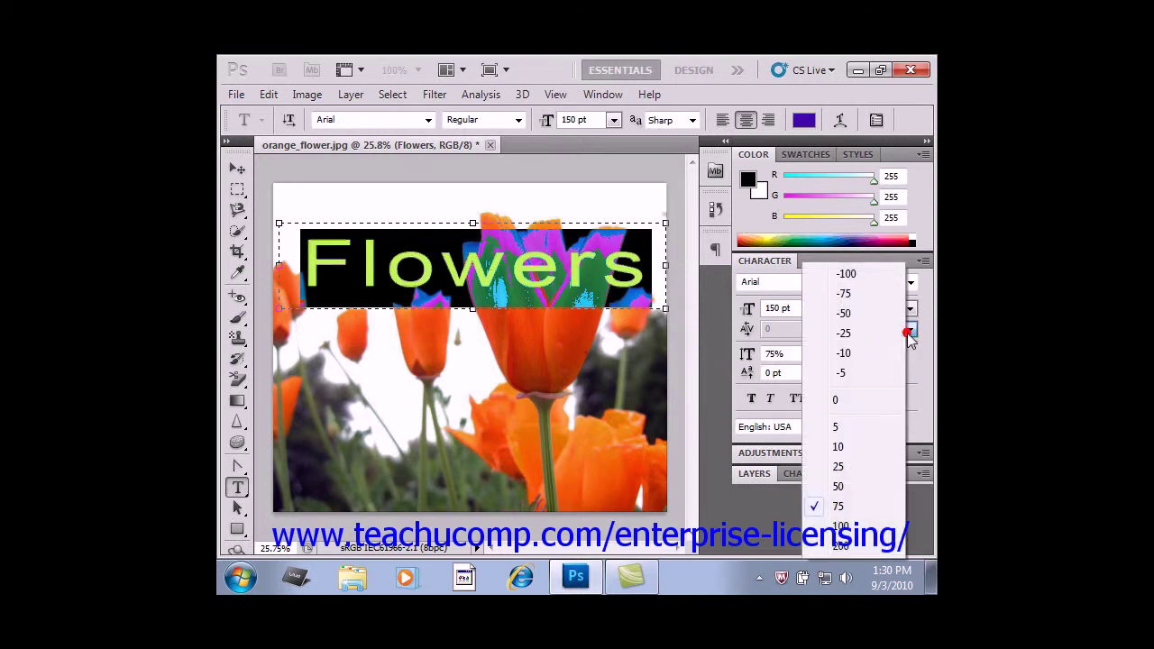
left_click(911, 331)
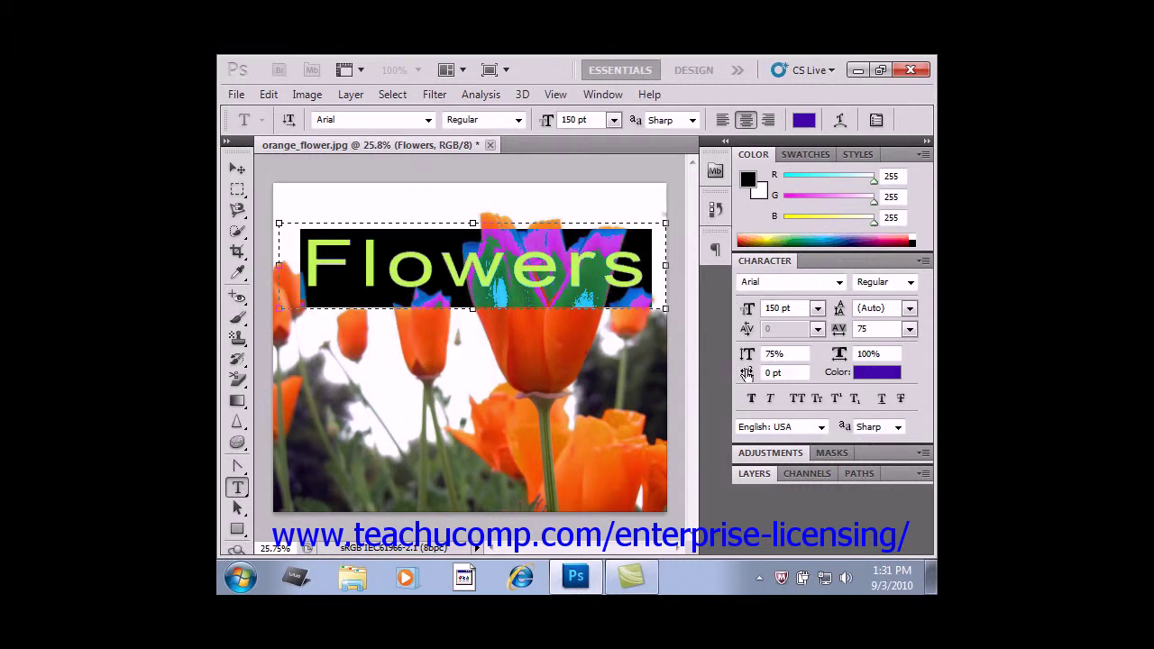
left_click(764, 372)
type("5")
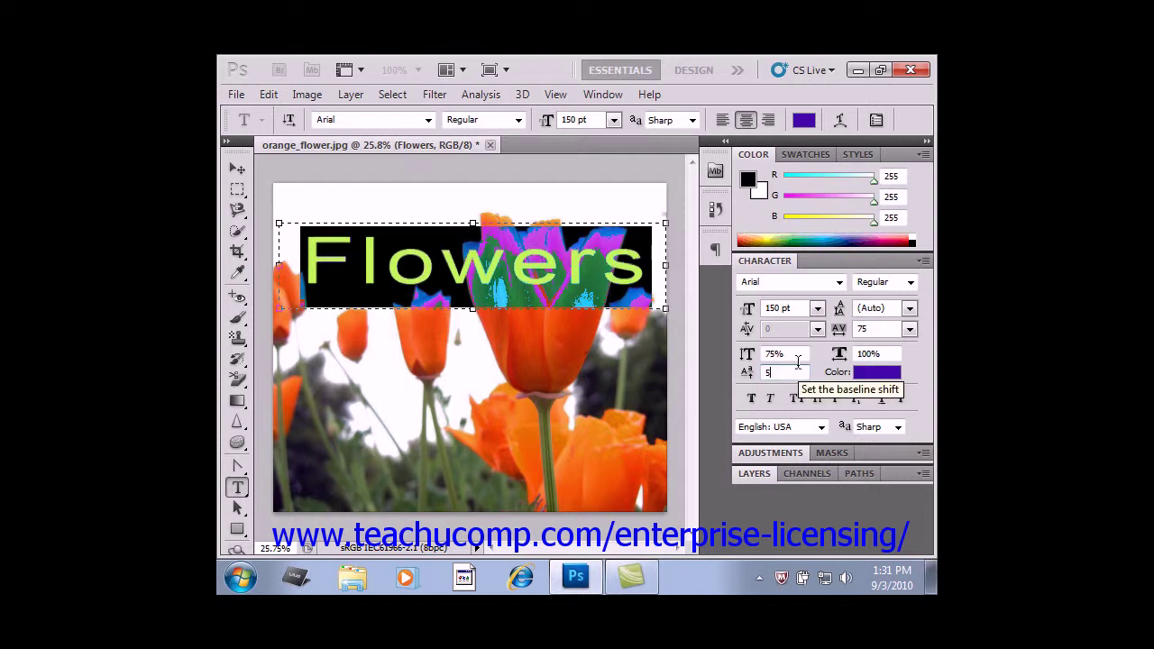
key("BackSpace")
type("-10")
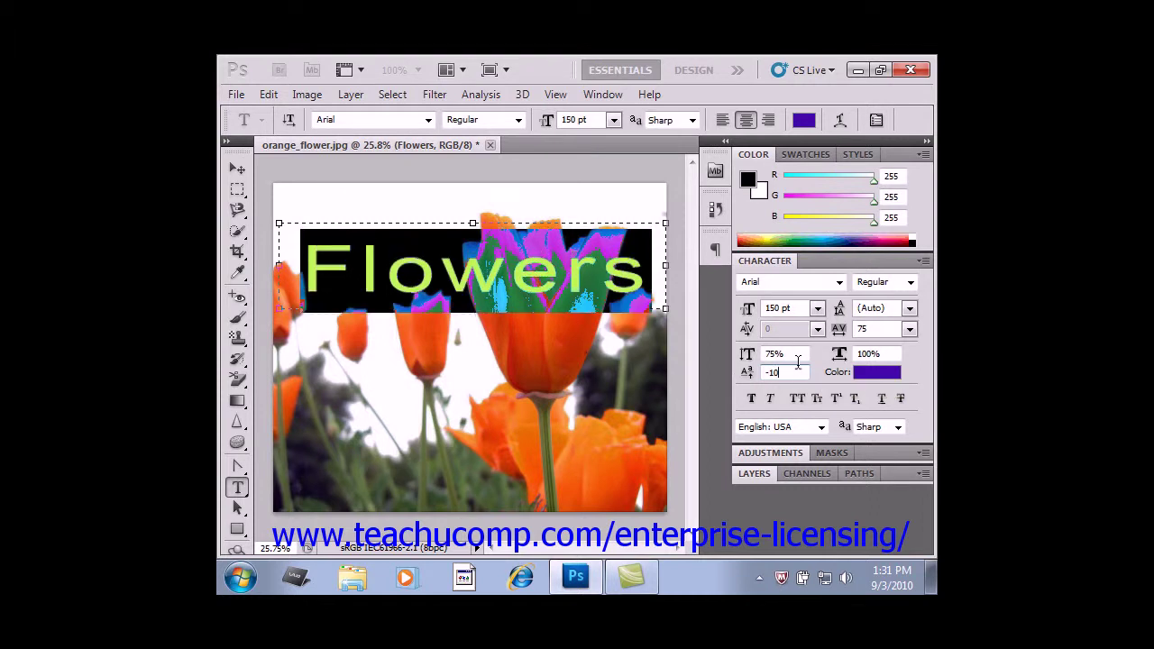
left_click_drag(796, 372, 764, 372)
type("0")
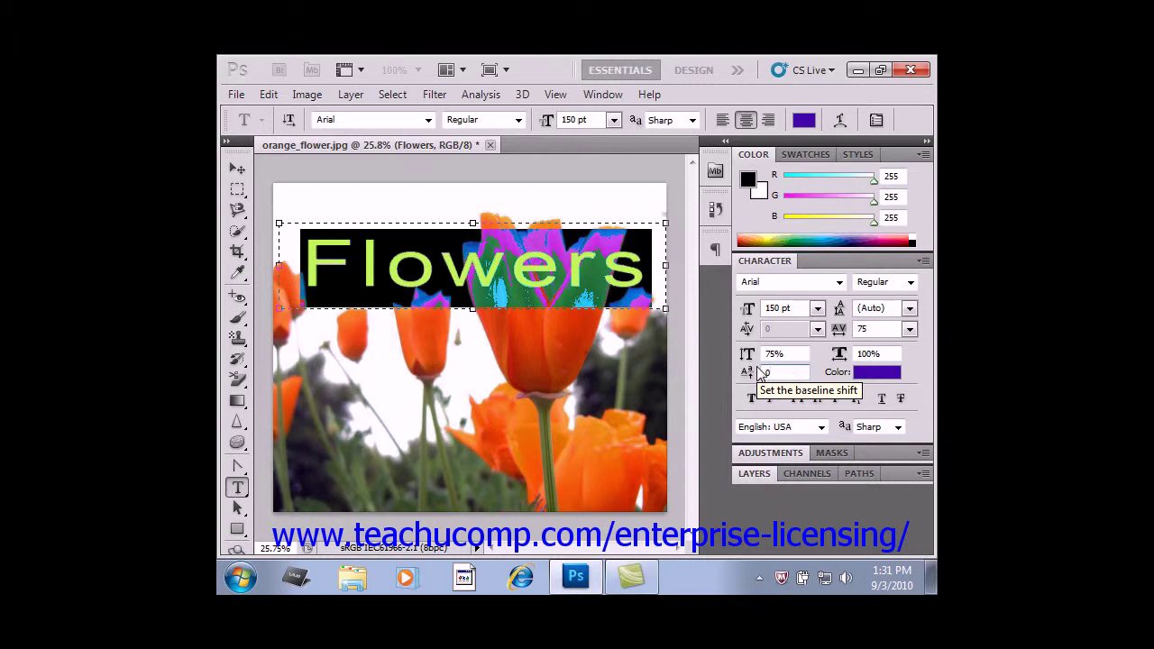
left_click(875, 377)
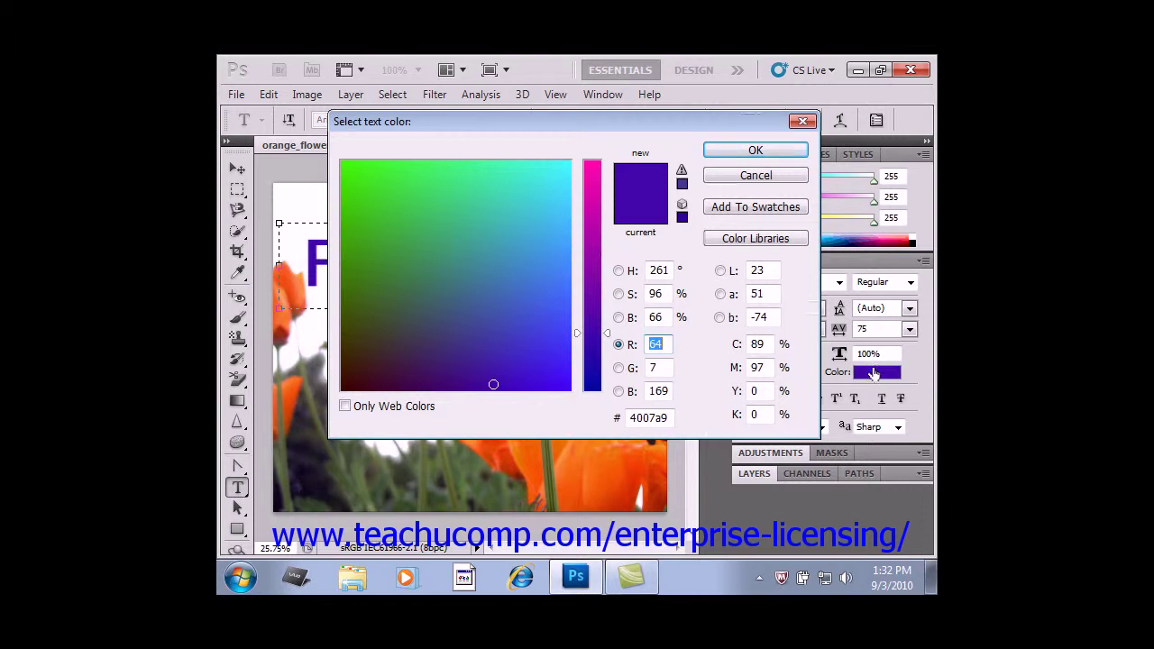
left_click(756, 180)
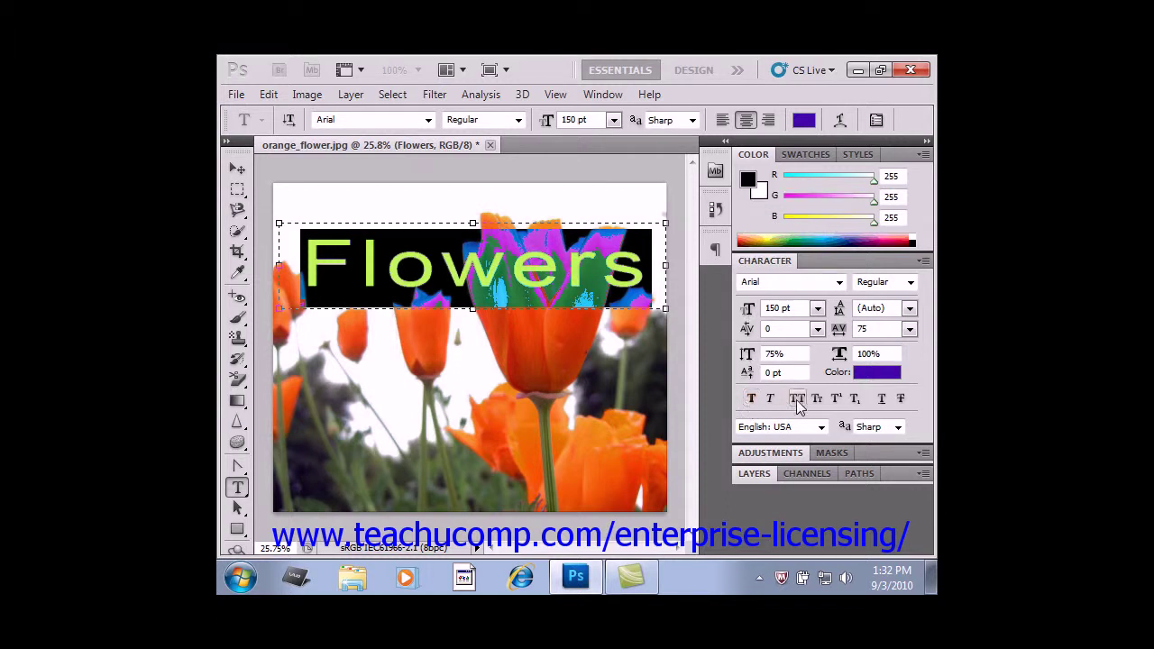
Step: Apply Faux Bold to Flowers and look over the font styles without changing them
left_click(753, 400)
left_click(911, 283)
left_click(911, 282)
Step: Preview All Caps, Small Caps and Superscript, reverting each, then add underline and strikethrough
left_click(797, 399)
left_click(797, 398)
left_click(816, 399)
left_click(816, 398)
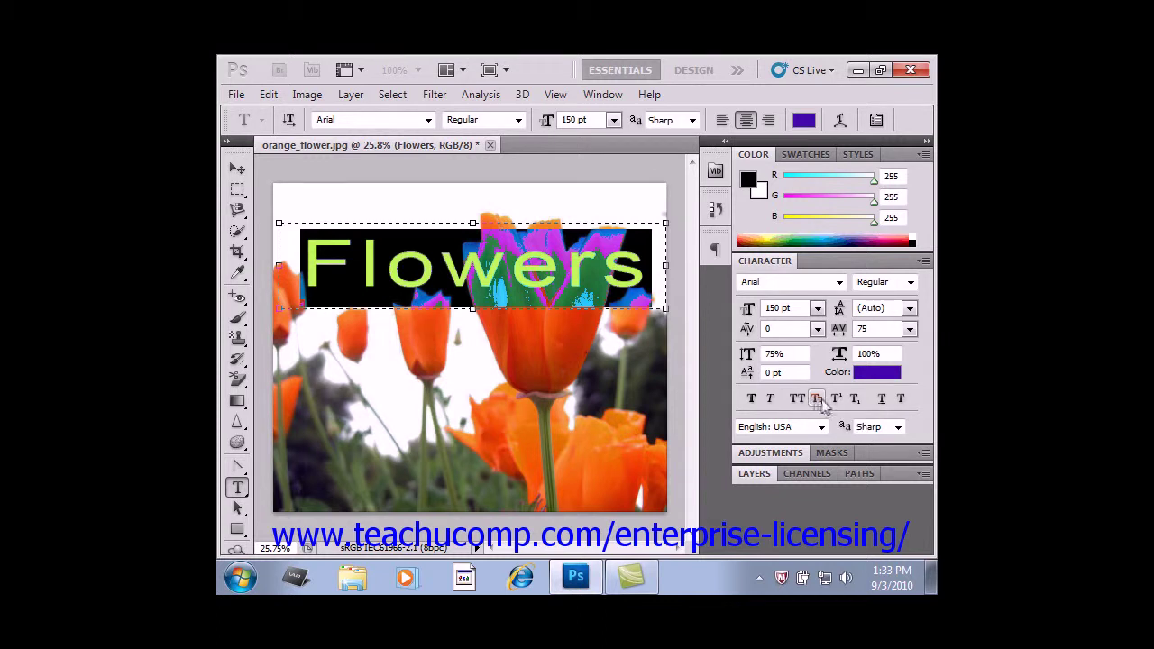
left_click(834, 399)
left_click(834, 398)
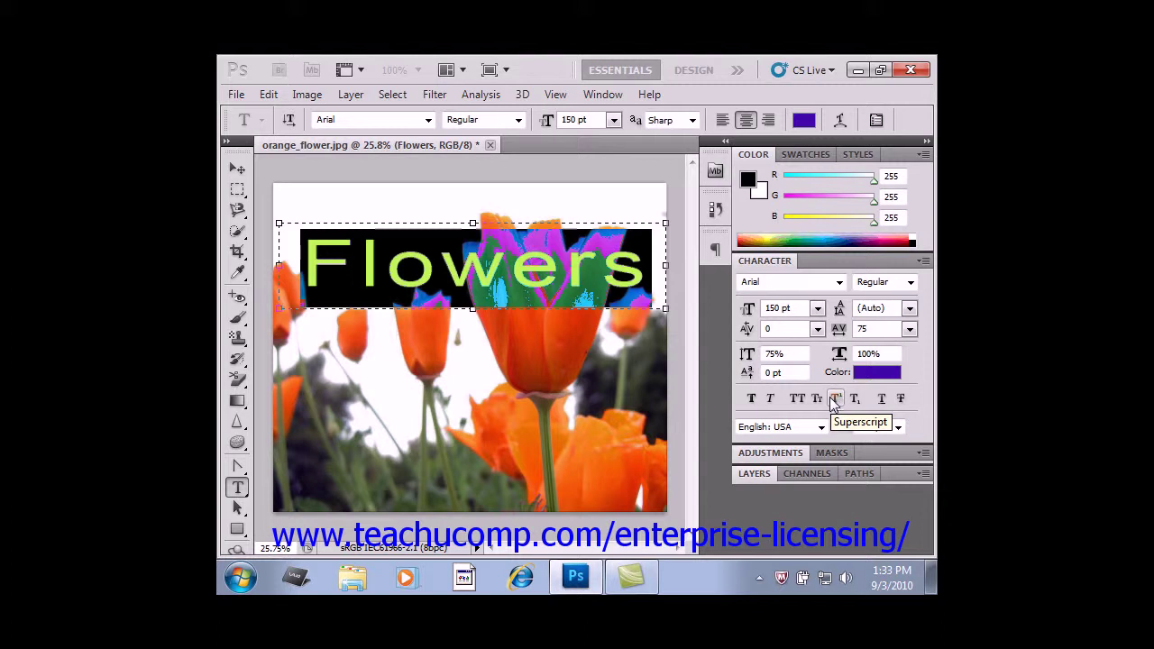
left_click(881, 399)
left_click(901, 400)
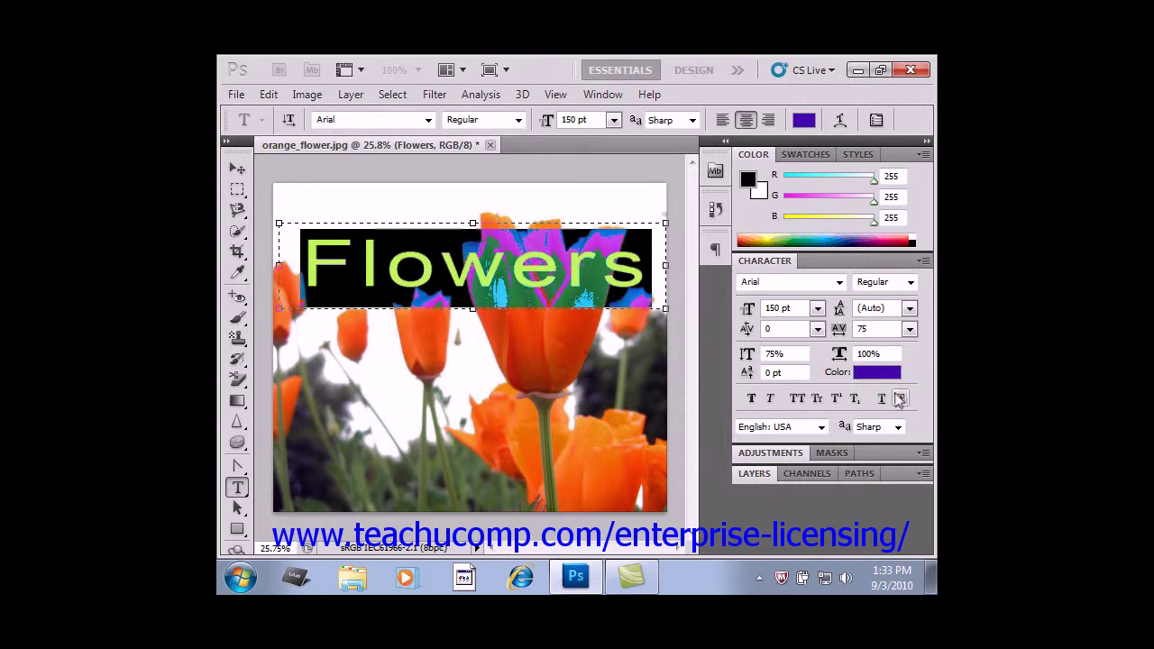
Step: Keep the language as English: USA and display the anti-aliasing method options
left_click(819, 426)
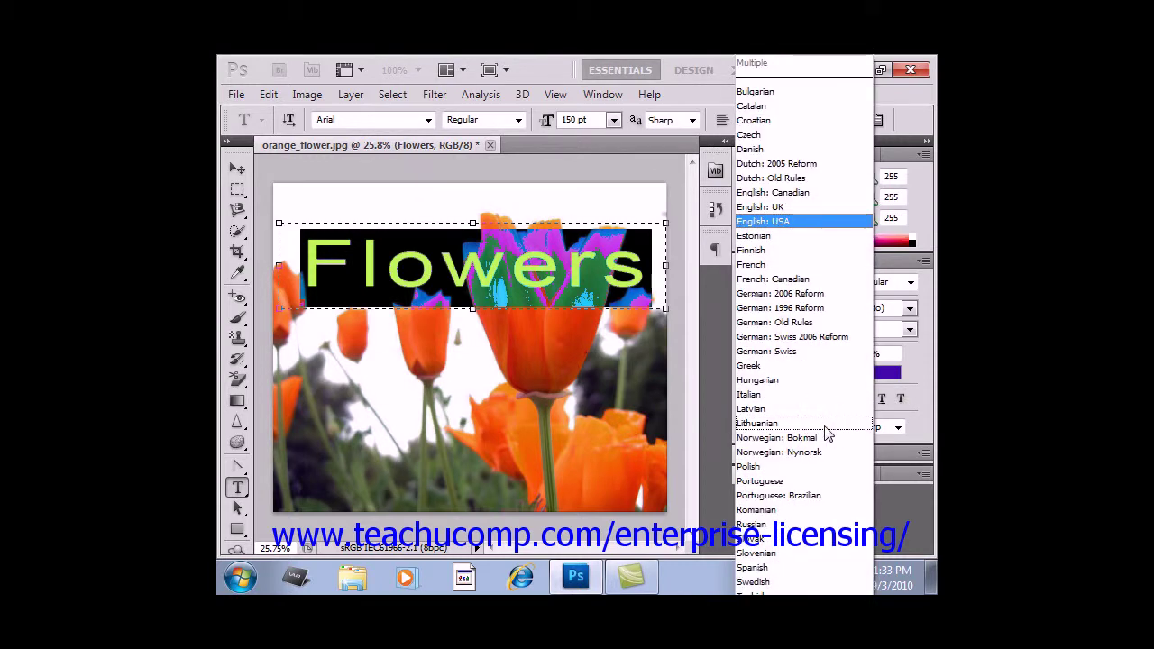
left_click(785, 222)
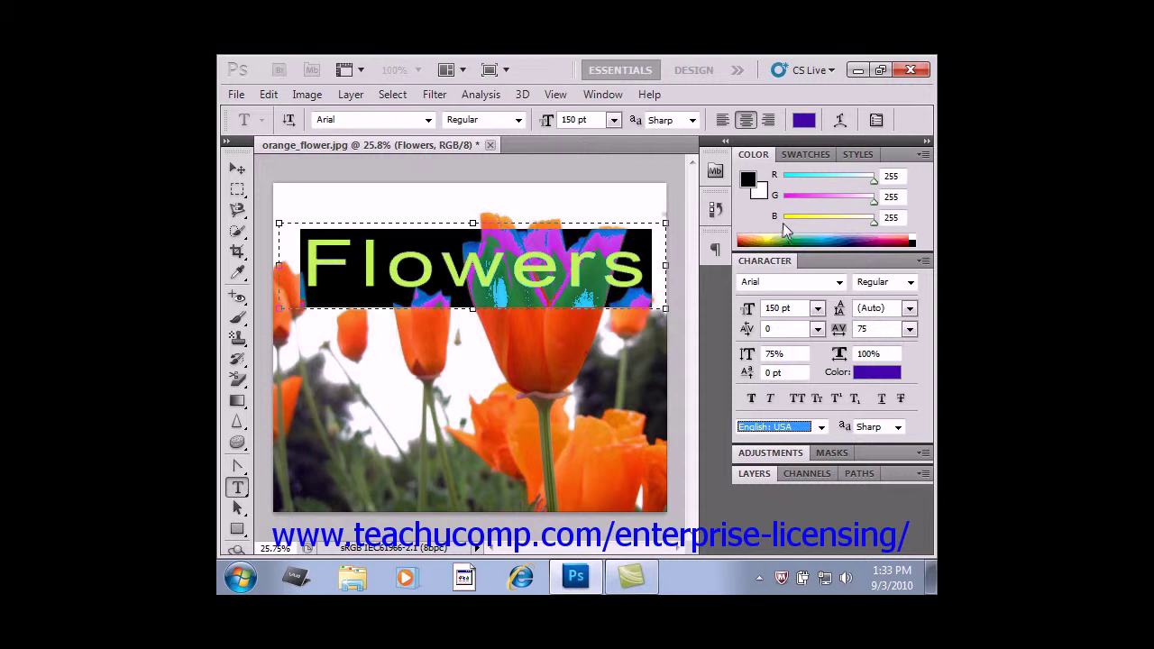
left_click(899, 430)
left_click(899, 429)
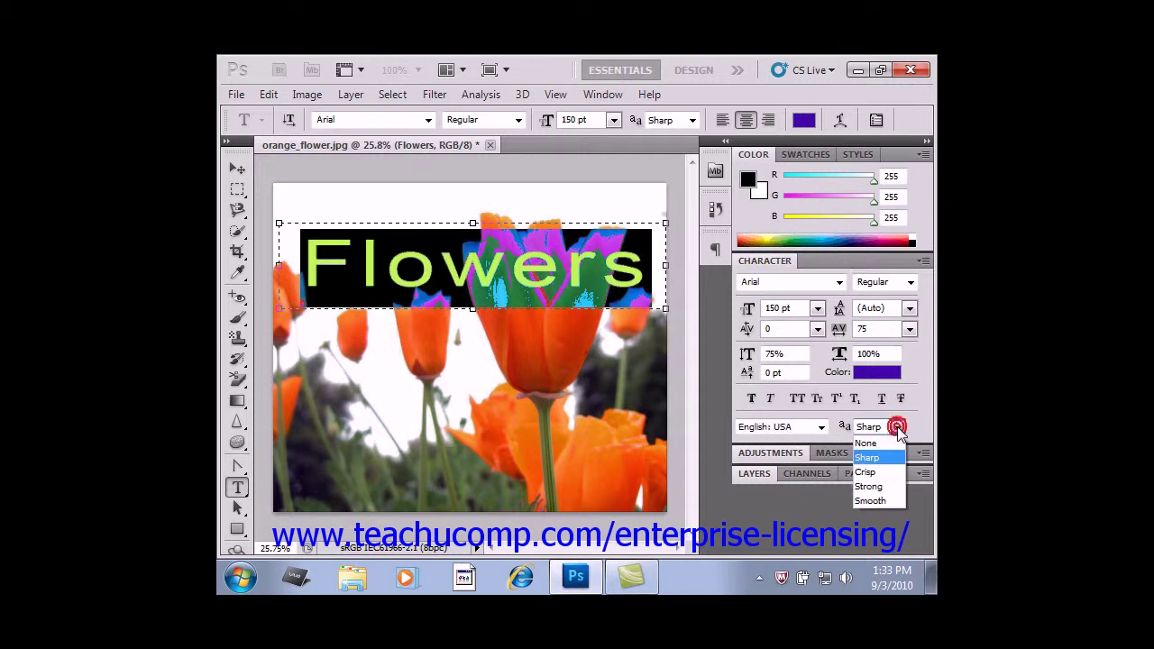